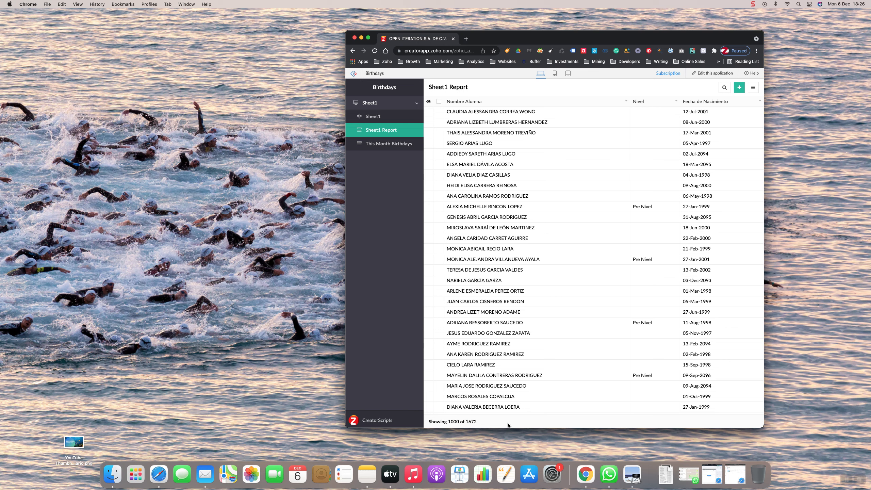
Step: Add a Number field named BirthdateMonth below Fecha de Nacimiento in the Sheet1 form and finish editing the form
click(372, 119)
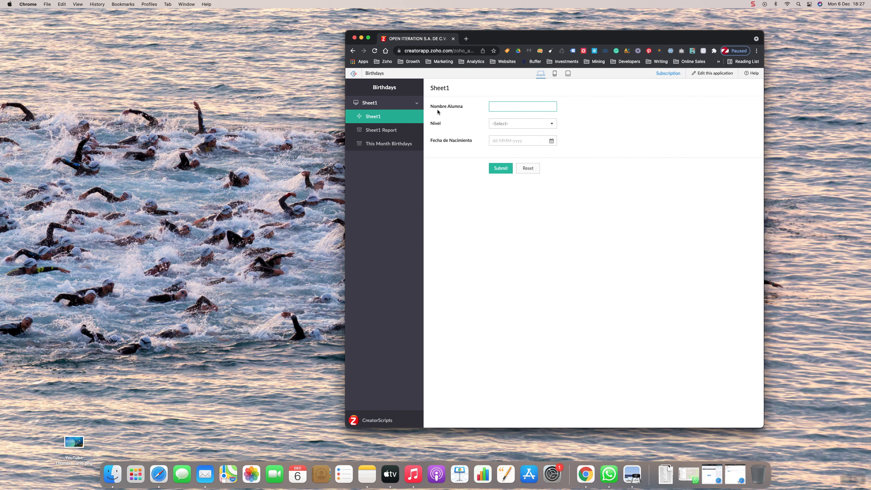
click(699, 73)
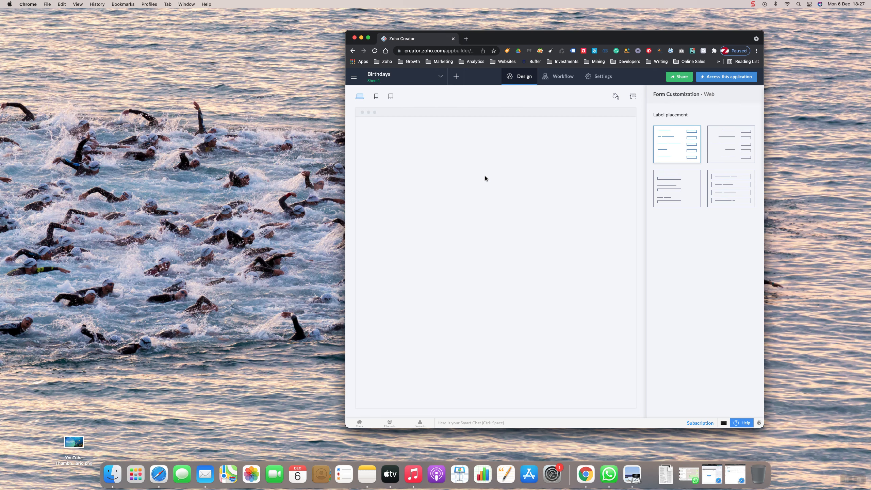
click(506, 252)
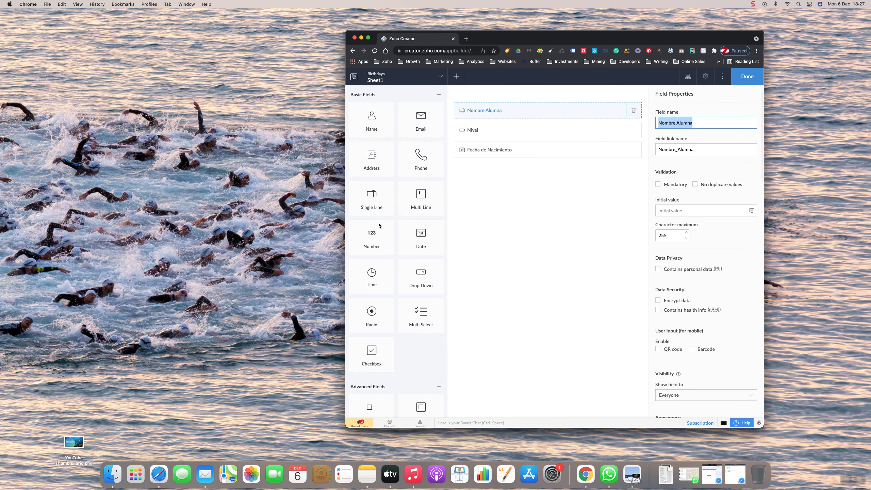
drag(366, 244, 546, 169)
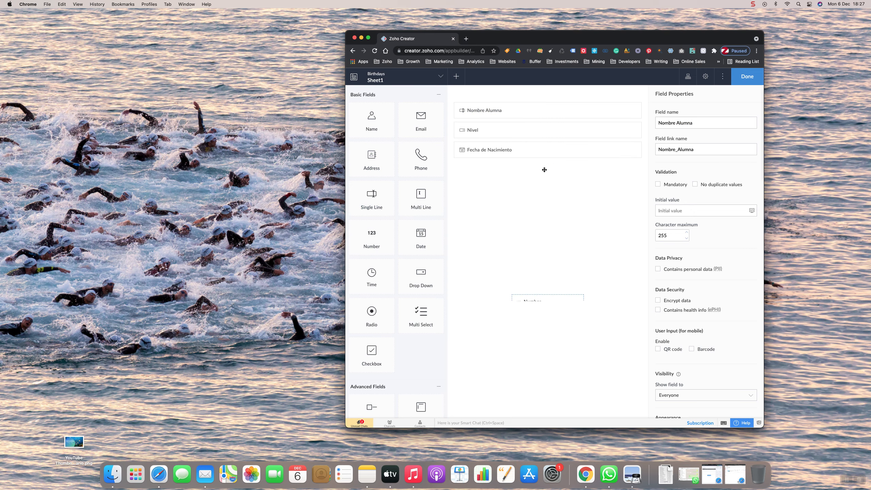
drag(365, 227, 505, 172)
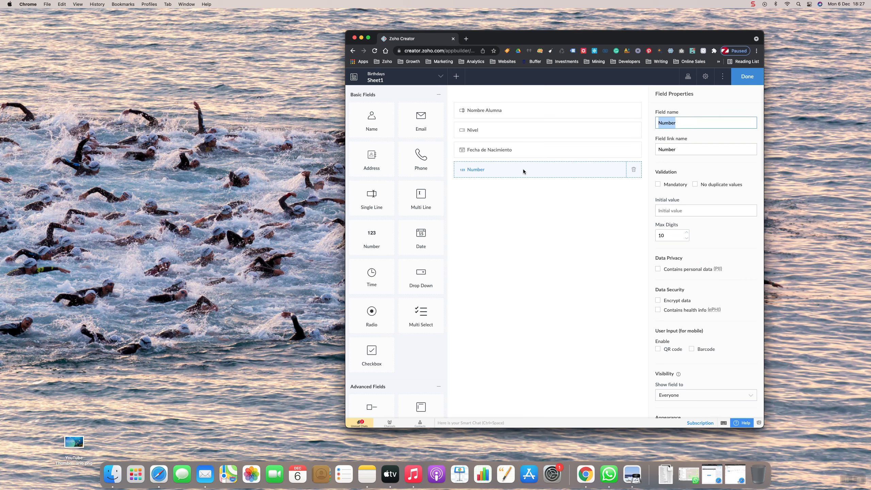
text(BirthdateMonth)
key(Tab)
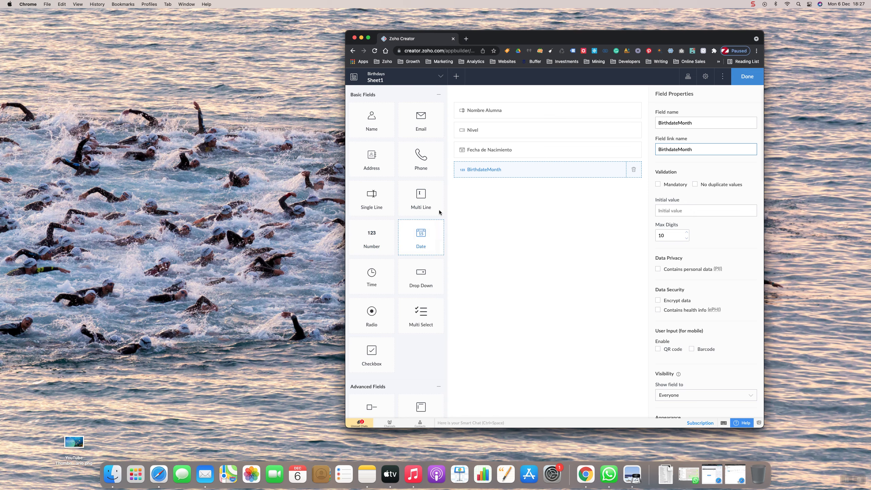
click(746, 77)
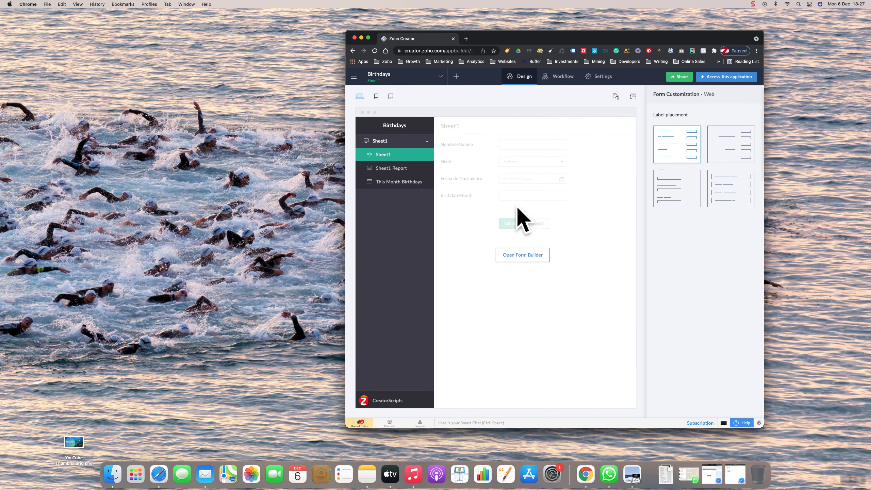
Step: Create a new workflow function named test in the Birthdays application
click(562, 77)
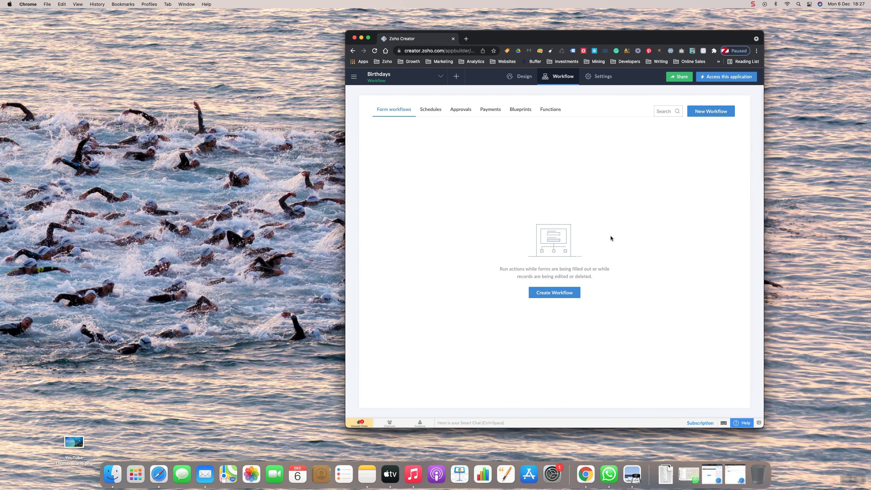
click(538, 295)
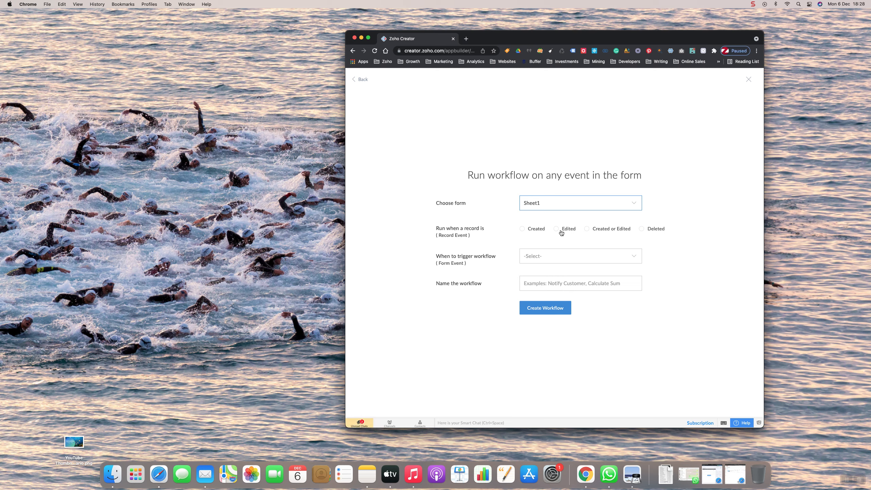
click(746, 78)
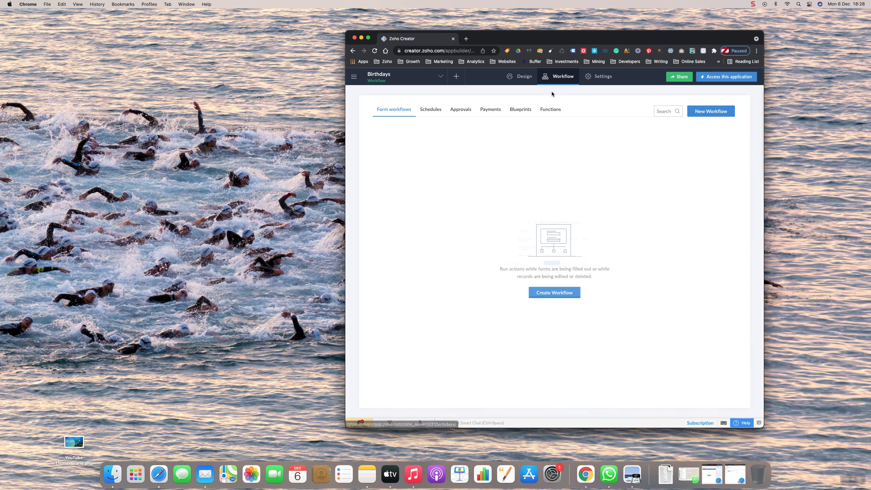
click(550, 114)
click(712, 111)
text(test)
key(Return)
Step: Insert a for each record loop in the function, using rec over Sheet1 records where BirthdateMonth == null
drag(370, 234, 452, 117)
click(467, 389)
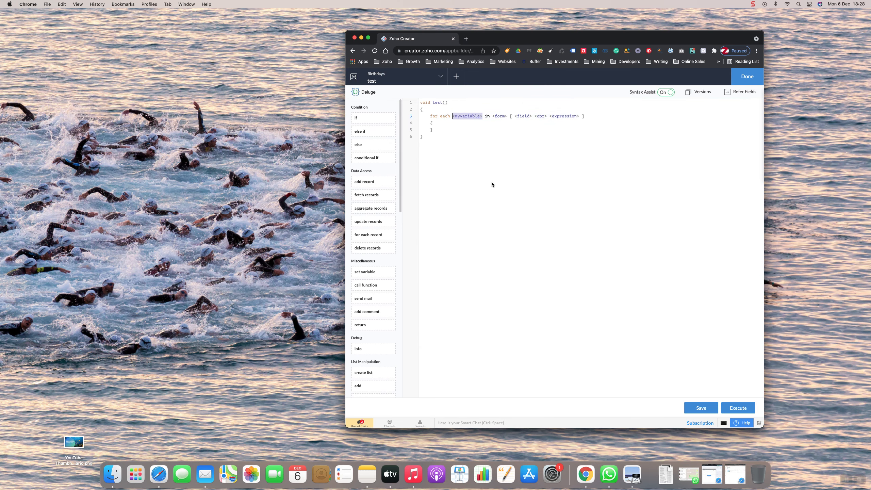
text(rec)
key(Tab)
text(Sheet1)
key(Tab)
text(BirthdateMonth == null)
Step: Inside the loop, assign rec.BirthdateMonth=rec.Fecha_de_Nacimiento.getMonth(); and execute the function
key(Down)
key(Return)
text(rec.)
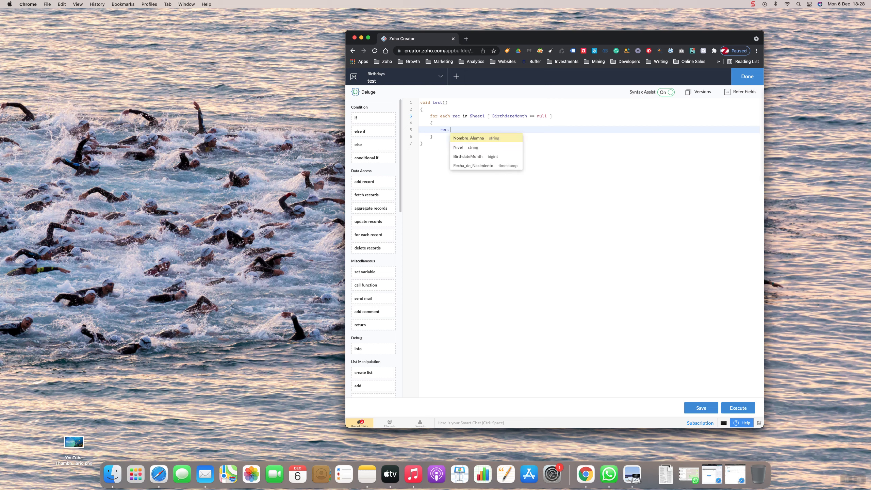
click(489, 157)
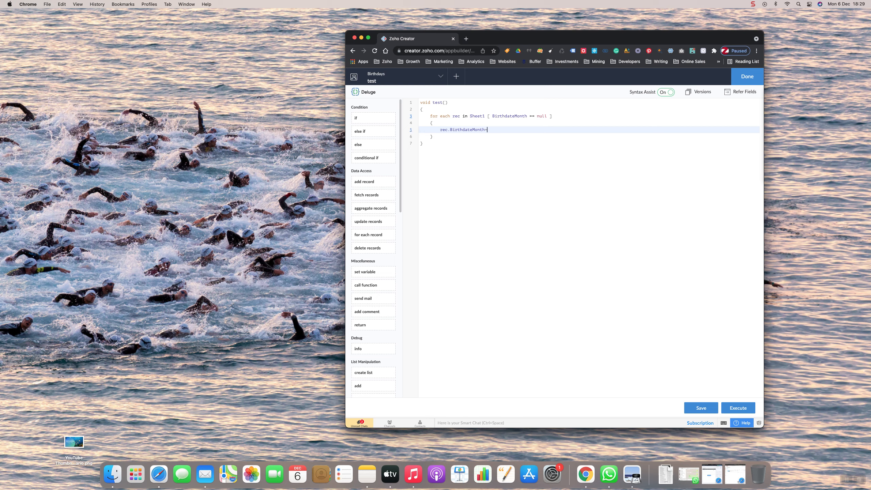
text(=rec.)
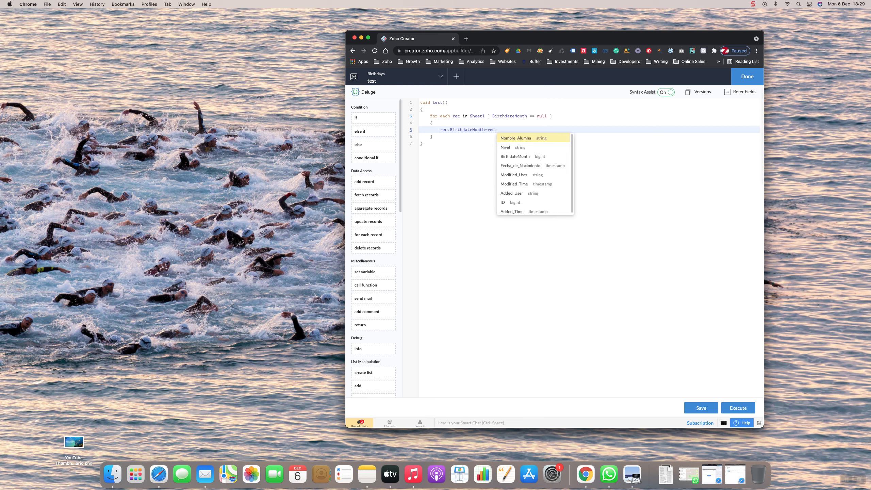
click(512, 167)
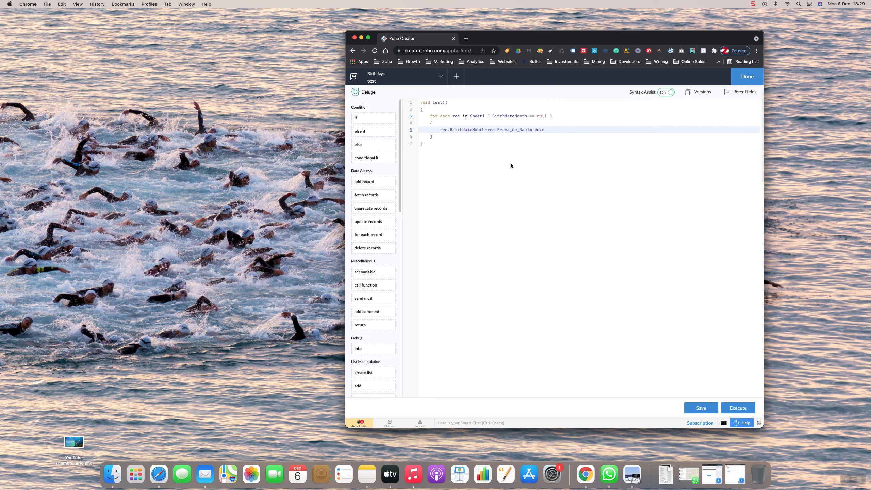
text(.getMonth();)
drag(539, 130, 488, 130)
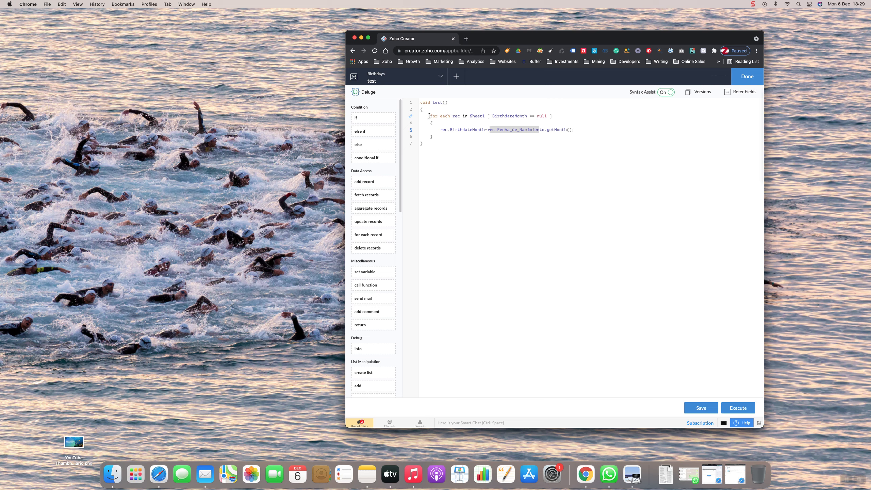
click(573, 130)
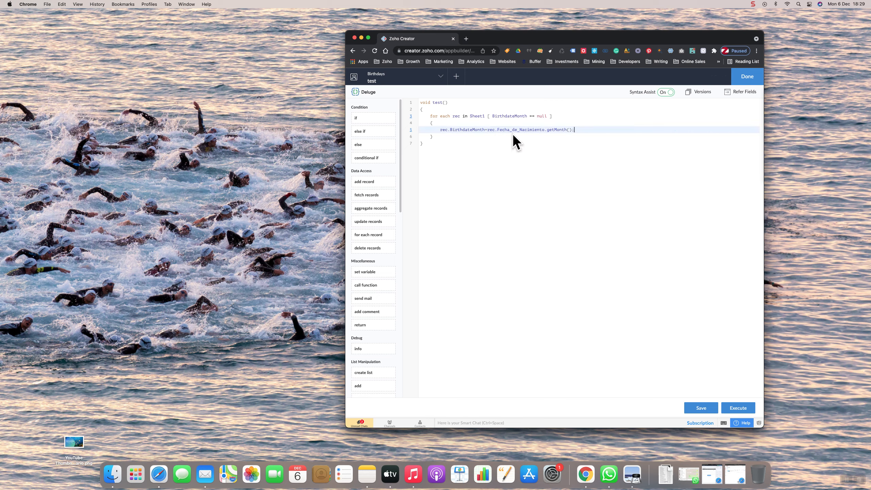
click(737, 408)
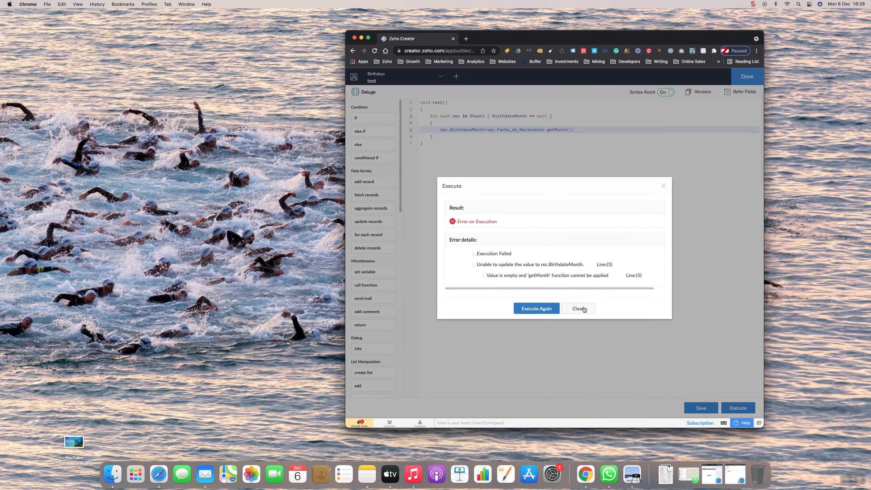
click(583, 309)
Step: Extend the loop's criteria with && Fecha_de_Nacimiento != null
click(552, 116)
text(&&)
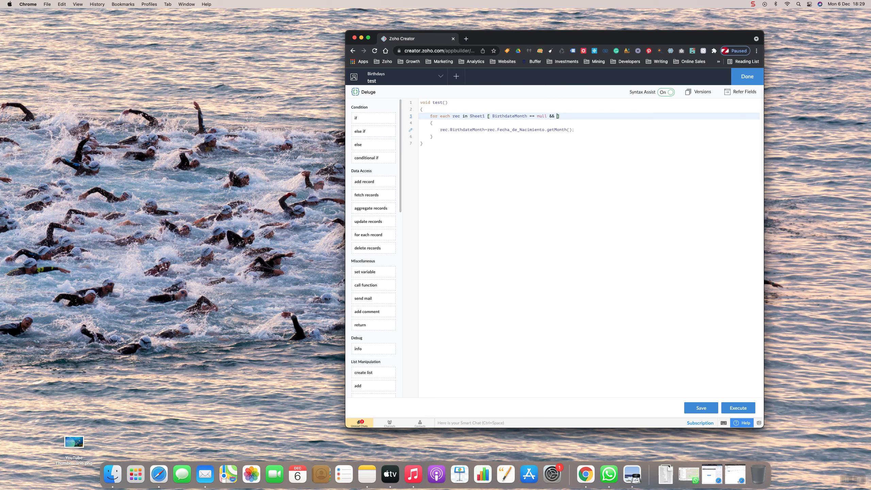
text( Fecha_de_Nacimiento !)
text(= null)
Step: Save and execute the test function, and finish editing it
click(692, 409)
click(738, 408)
drag(485, 250, 548, 252)
click(500, 262)
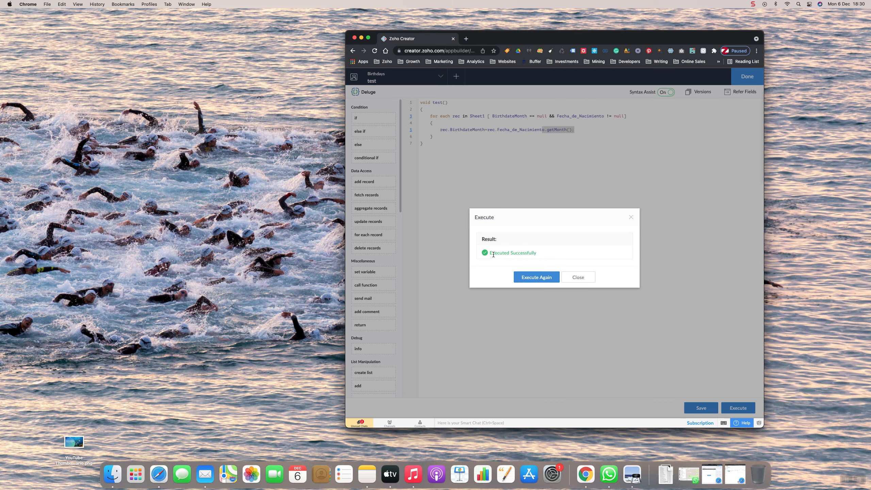
click(578, 277)
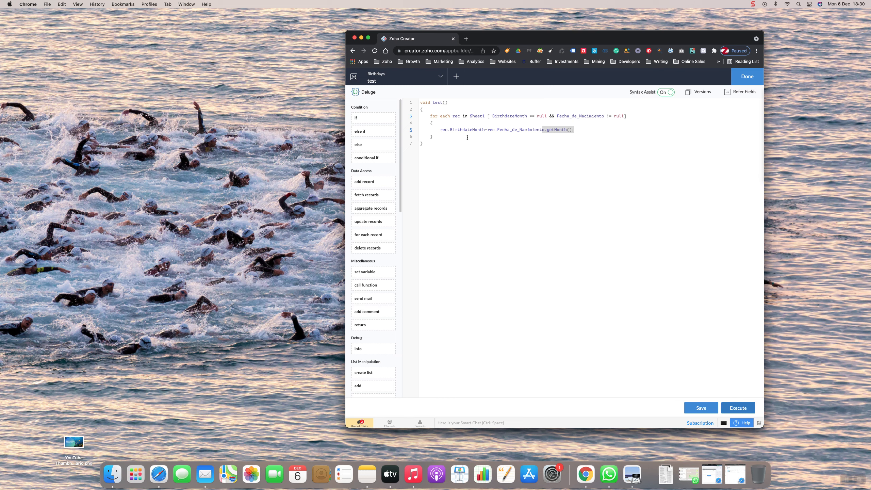
drag(440, 130, 486, 131)
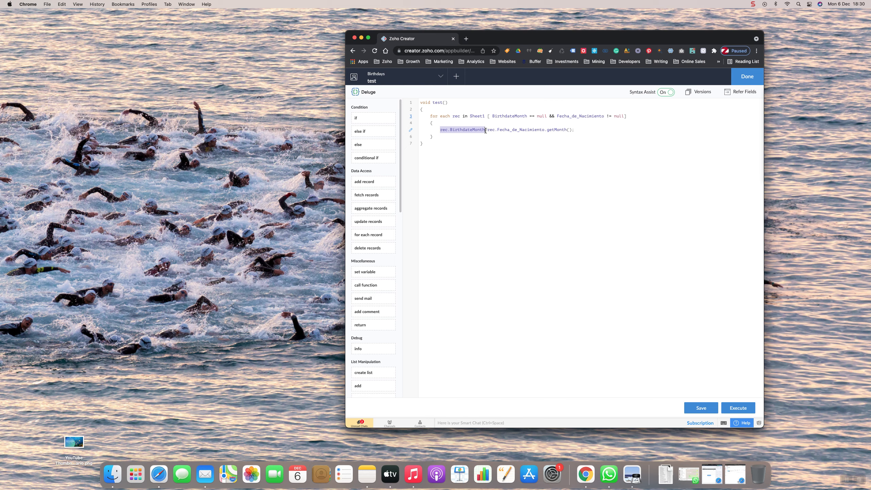
click(750, 81)
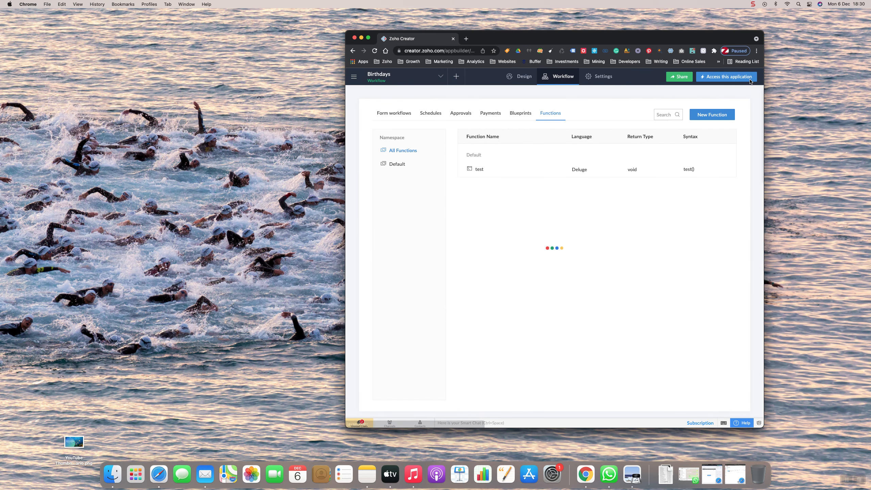
Step: Try to add the BirthdateMonth field to the web layout of Sheet1 Report
click(717, 81)
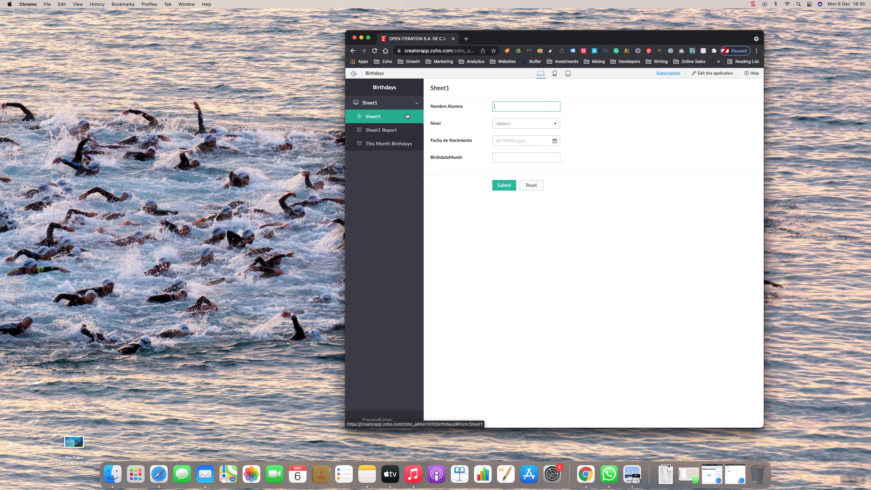
click(374, 132)
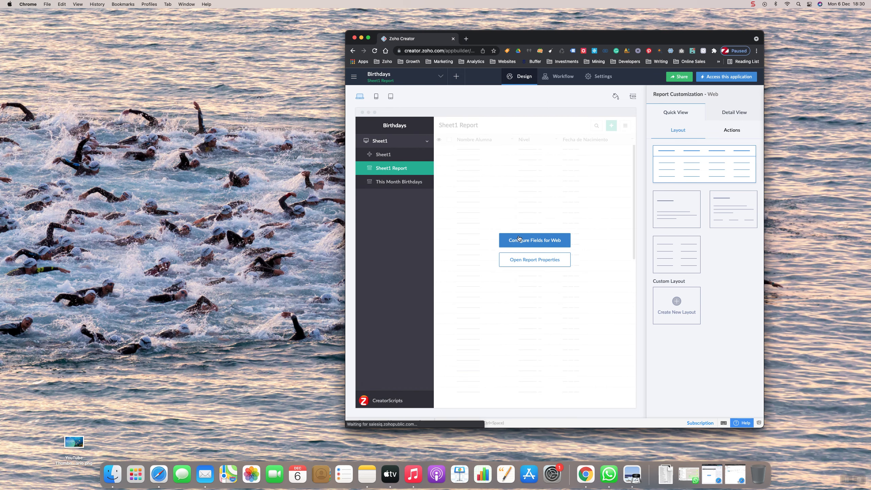
click(517, 236)
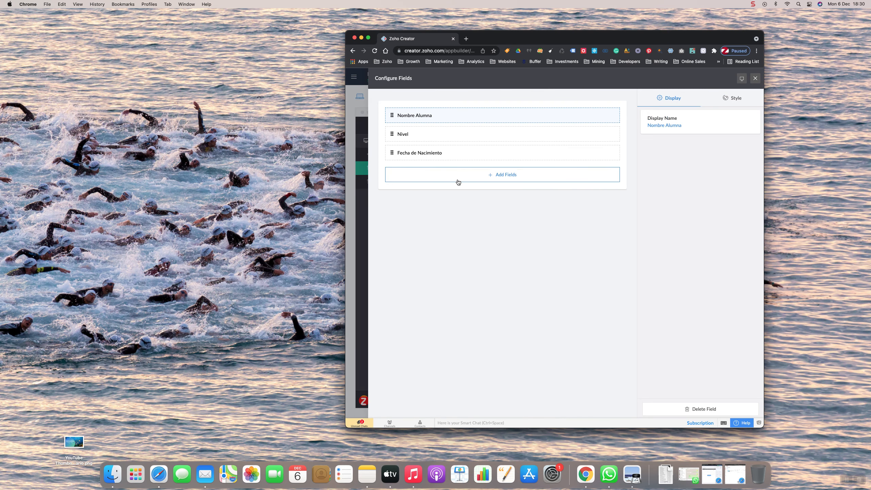
click(458, 178)
click(411, 226)
click(755, 78)
click(720, 79)
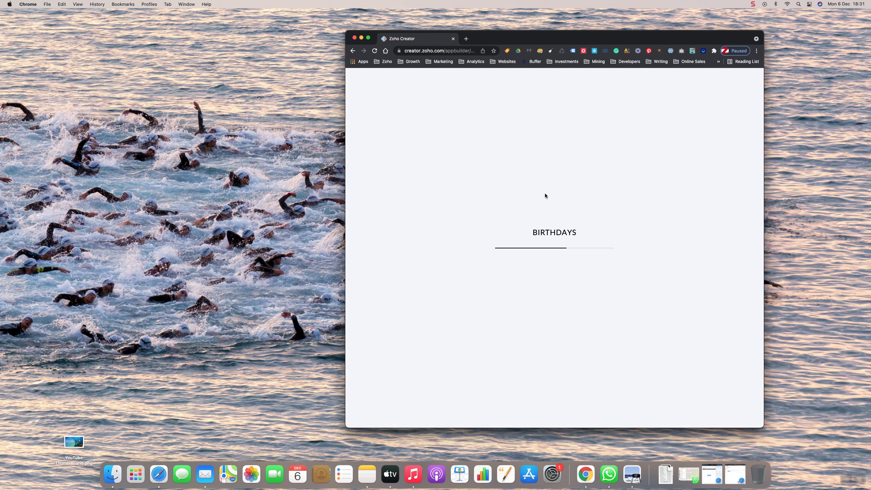
Step: Add the BirthdateMonth field to the Sheet1 Report layout and delete the Nivel field from it
click(520, 247)
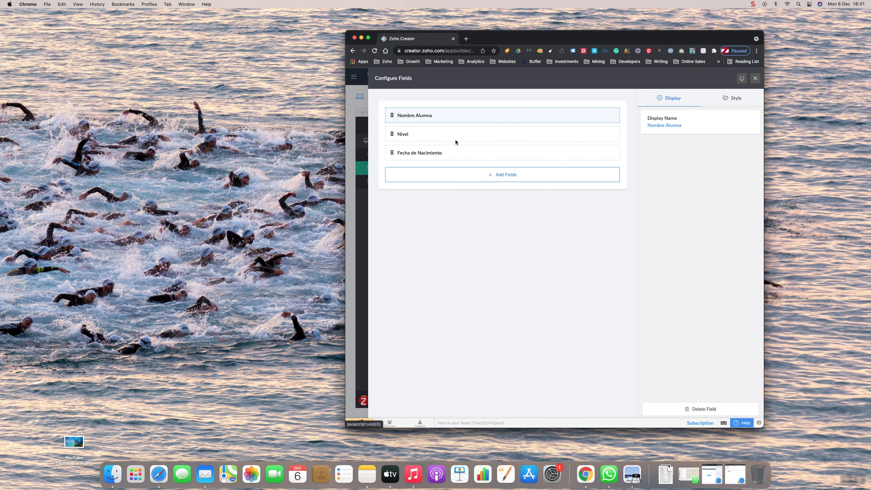
click(431, 173)
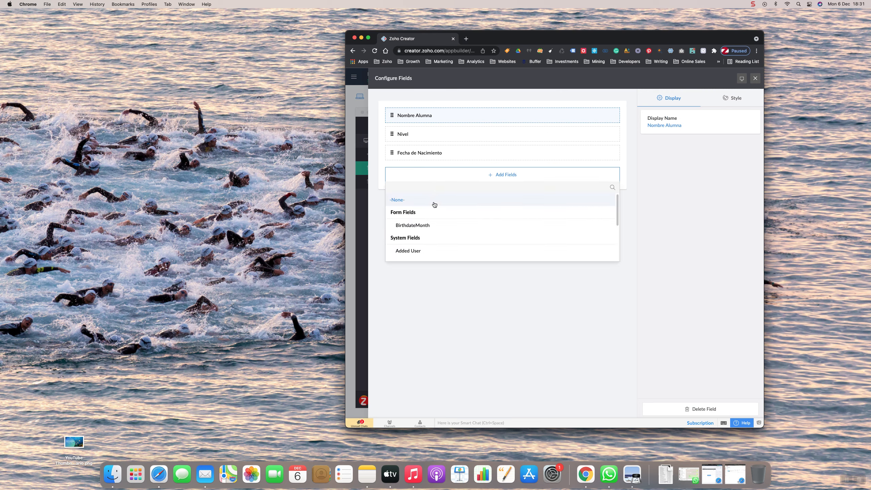
click(427, 226)
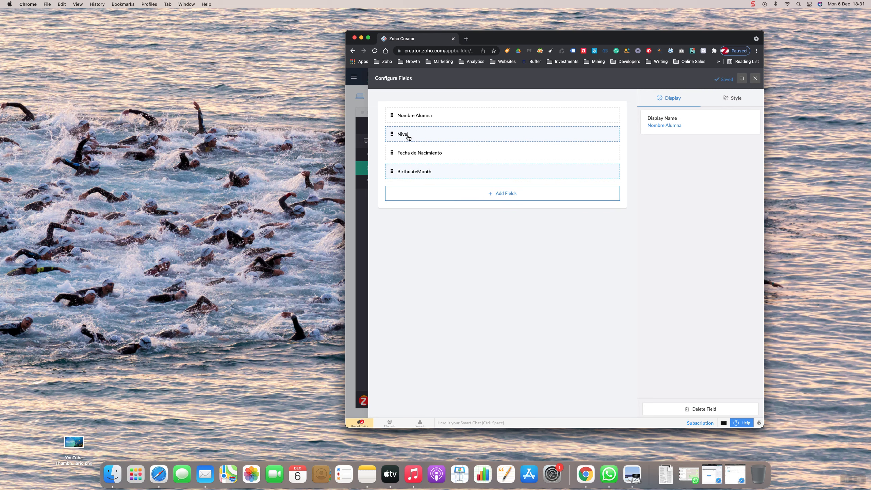
click(460, 136)
click(707, 410)
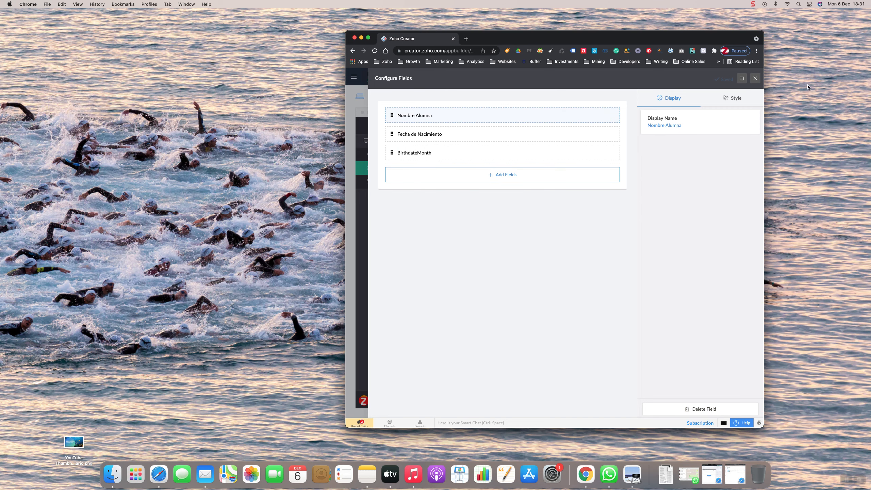
click(755, 78)
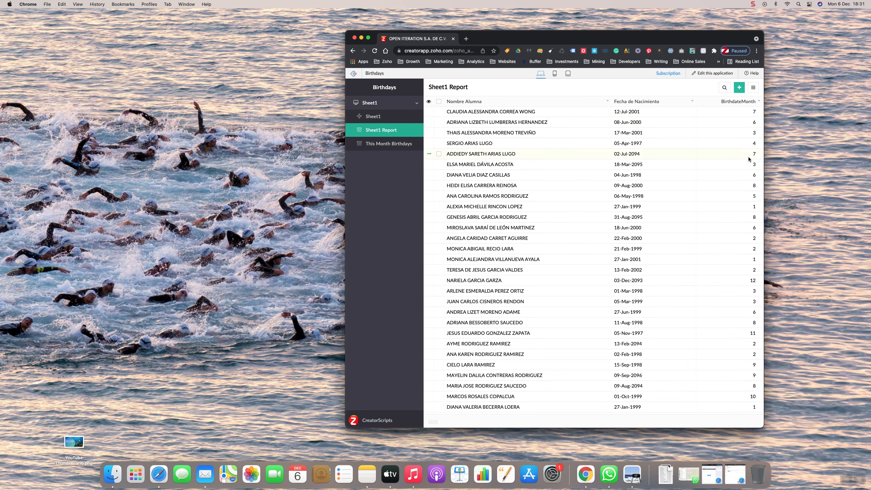
Step: Inspect the details of one student record in the live Sheet1 Report and close them
click(639, 219)
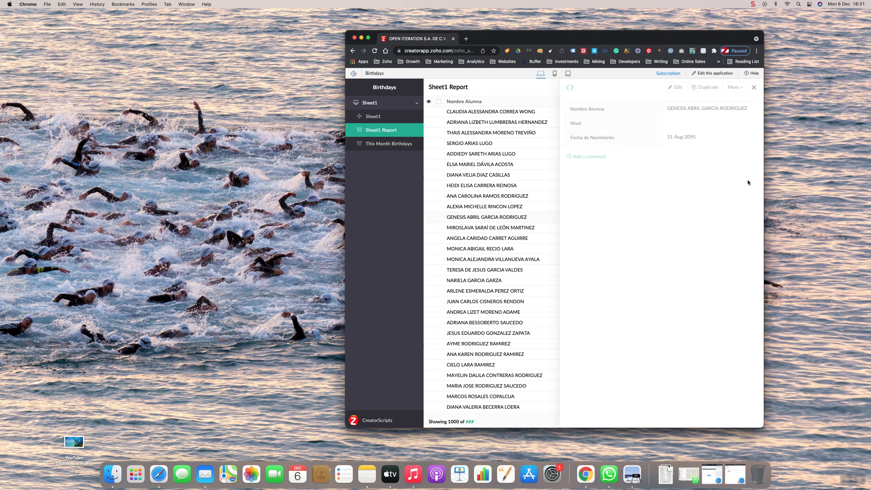
click(754, 93)
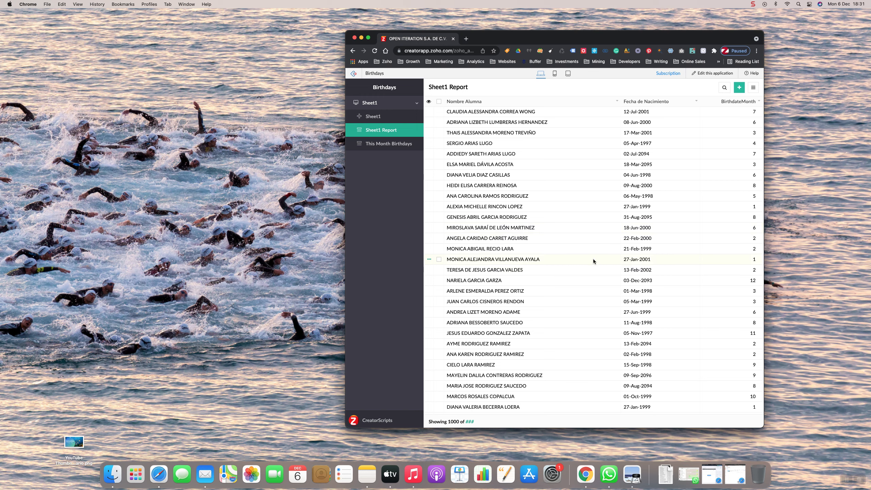
Step: Filter the This Month Birthdays report to records whose BirthdateMonth equals zoho.currentdate.getMonth(), save the filter and finish editing it
click(712, 73)
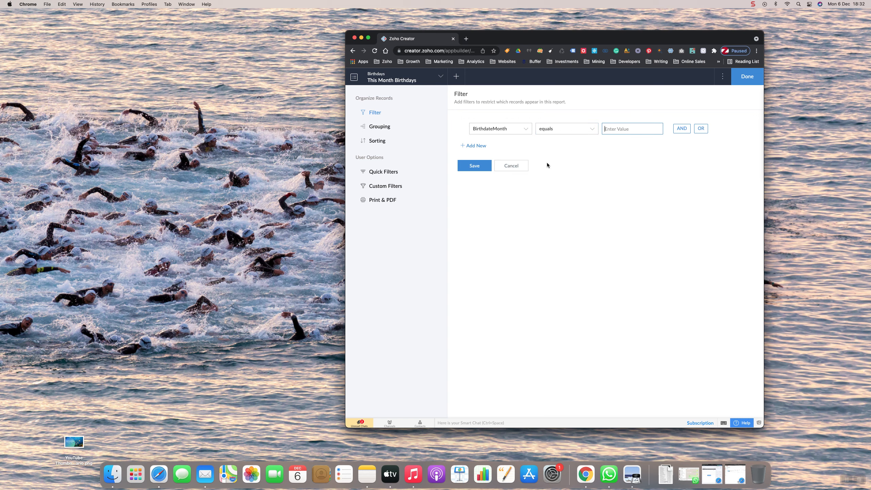
click(616, 130)
text(zoho)
text(.curren)
text(tdate)
text(.getMonth())
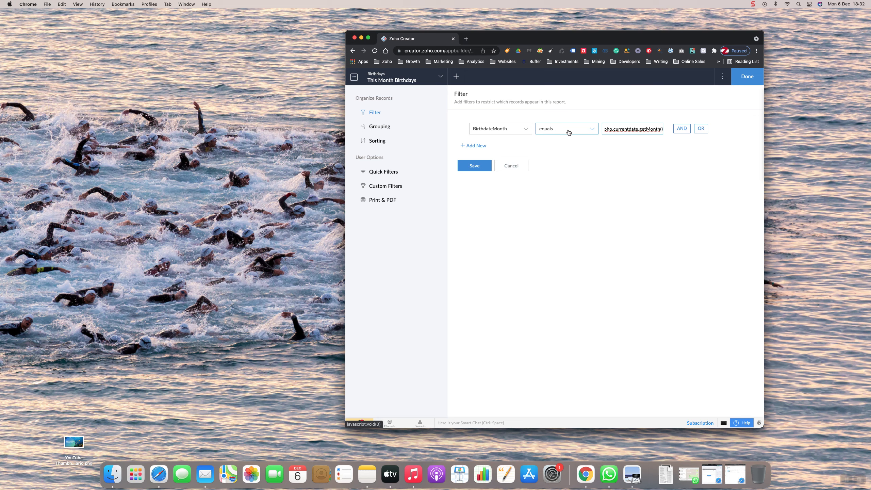
key(Tab)
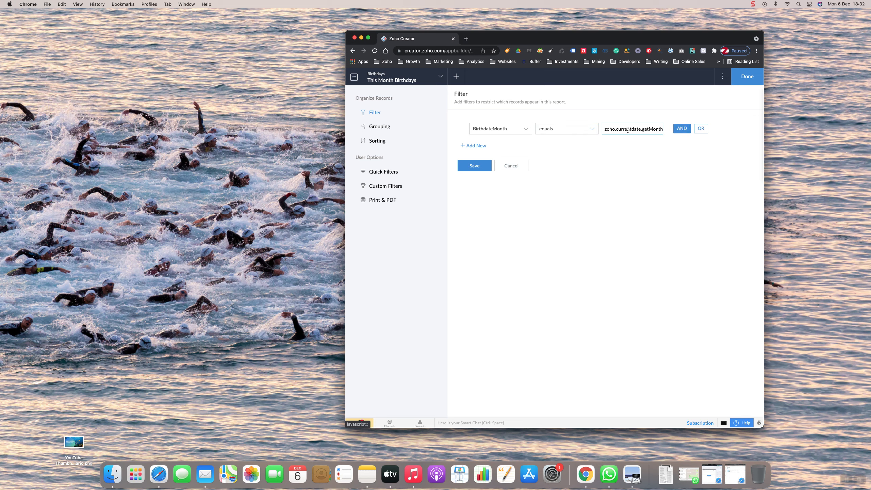
click(471, 169)
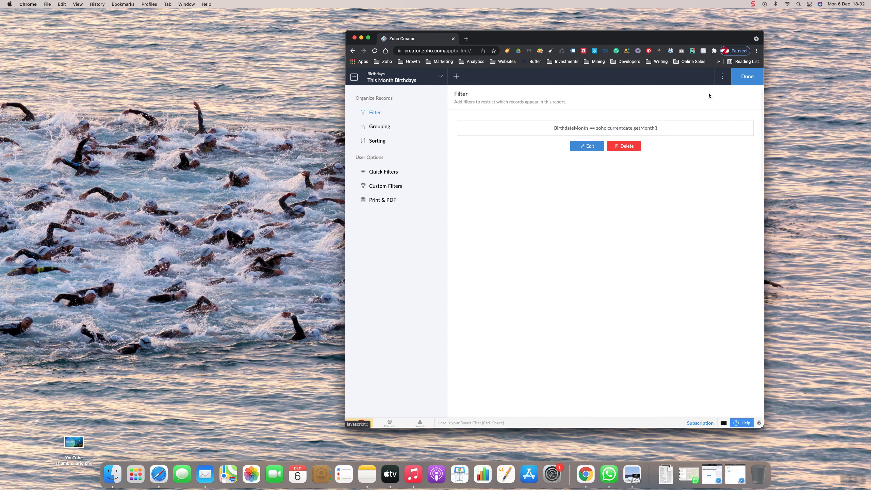
click(741, 80)
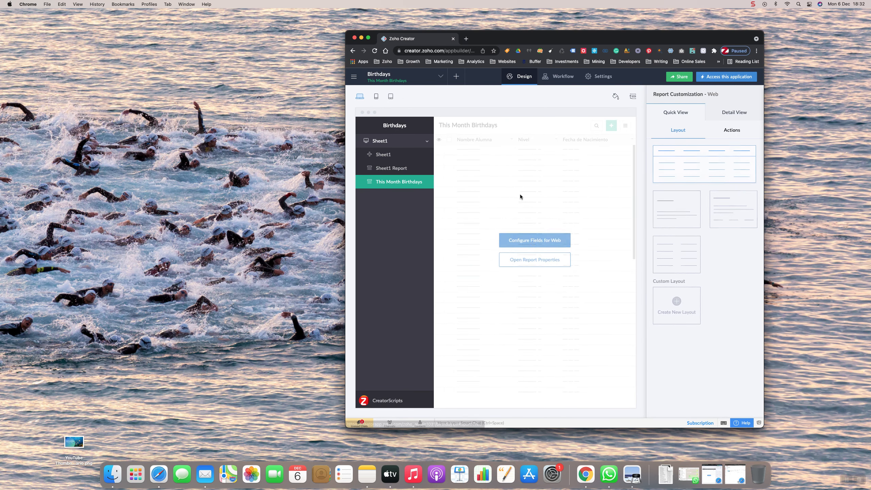
Step: Delete the Nivel field from the This Month Birthdays web layout and add the BirthdateMonth field
click(532, 242)
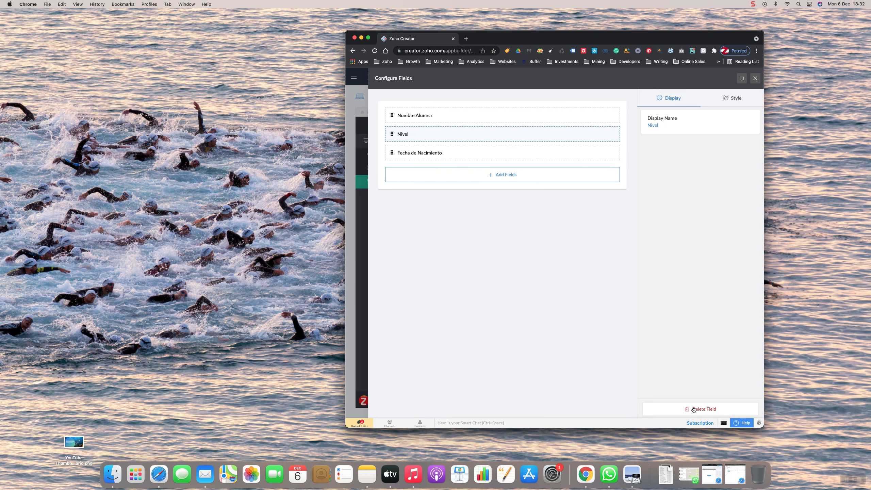
click(700, 408)
click(418, 162)
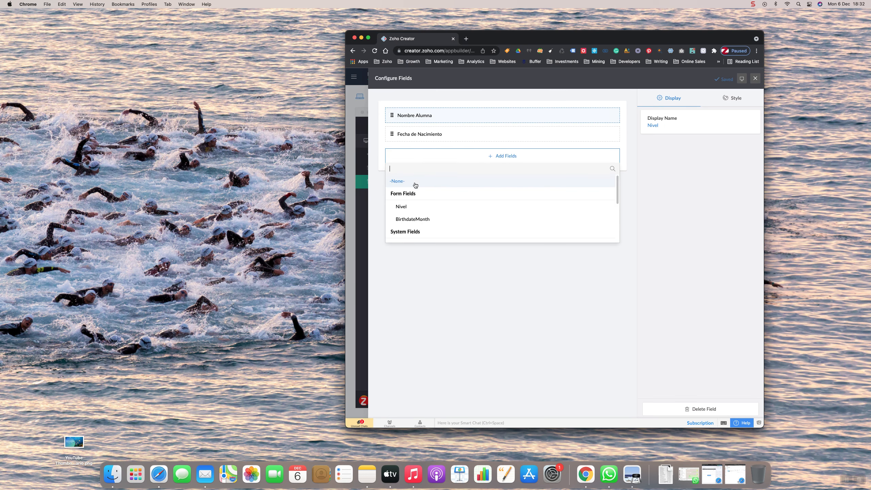
click(411, 219)
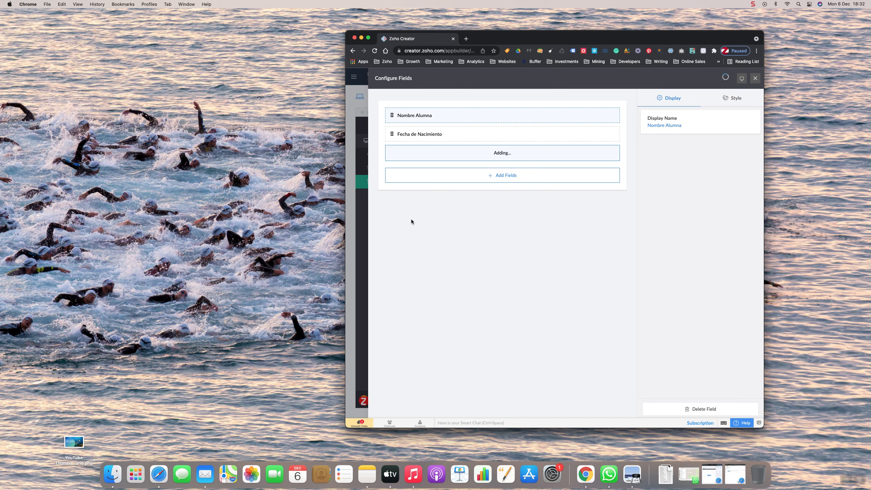
click(753, 79)
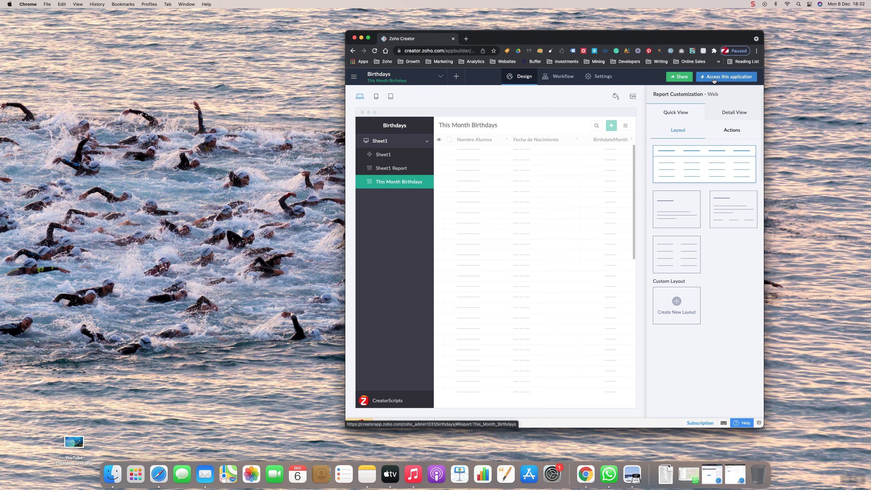
Step: Review the birth months and record total of the This Month Birthdays report in the live application
click(707, 81)
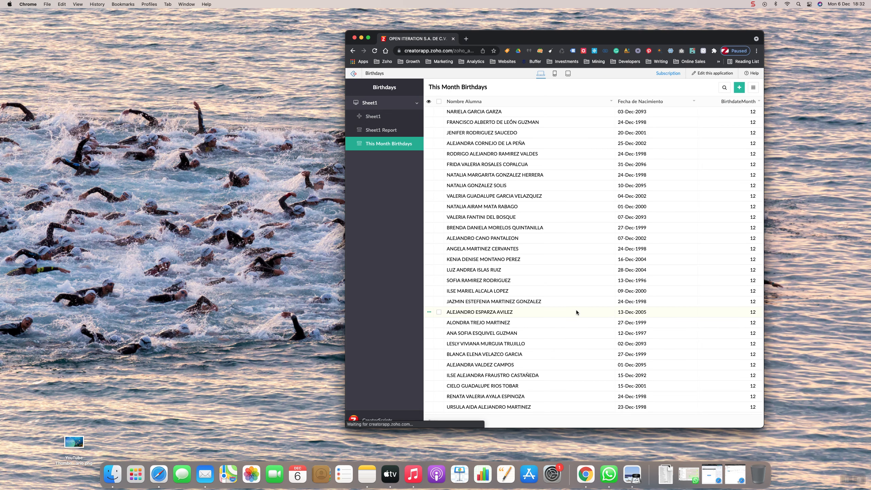
drag(749, 112, 751, 413)
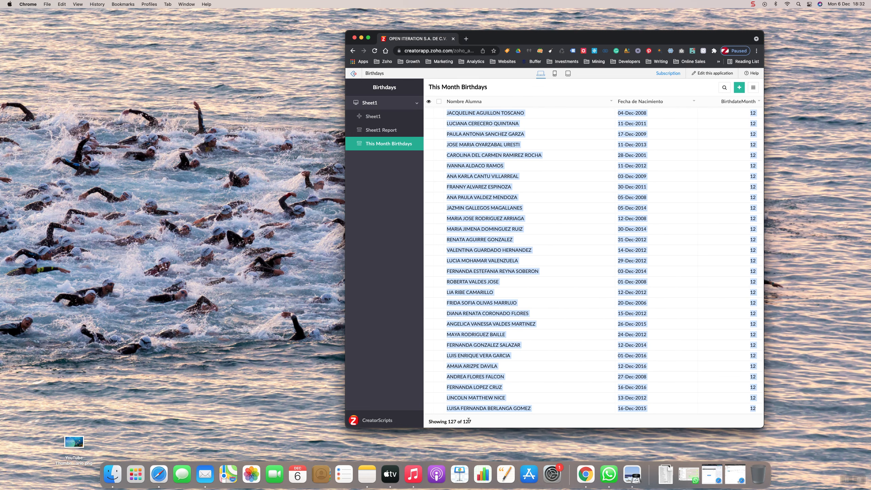
drag(463, 421, 476, 424)
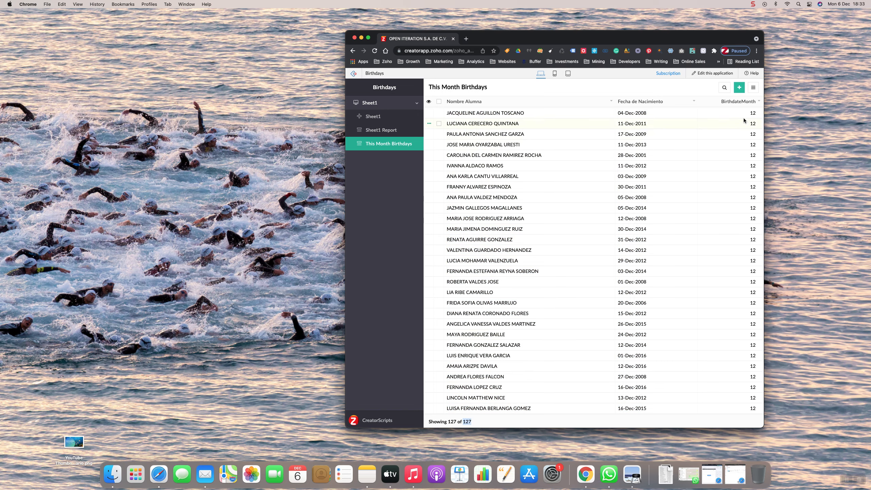
scroll(552, 214, up, 15)
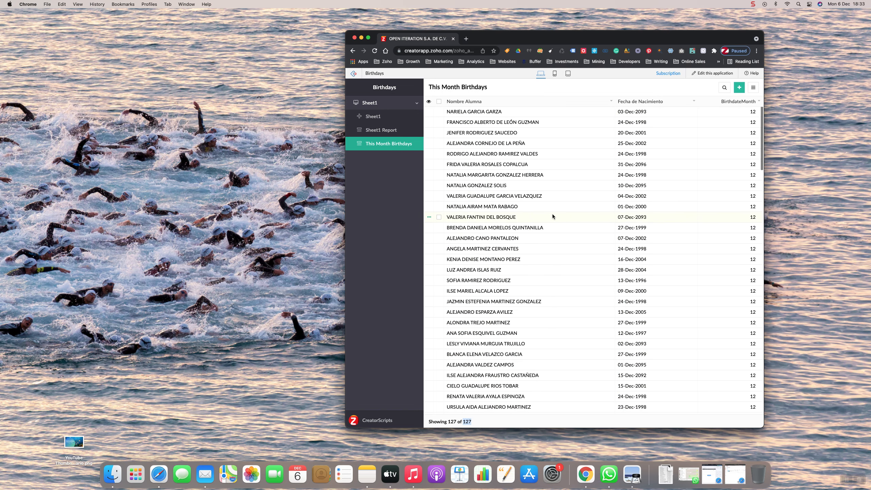
Step: Start duplicating the This Month Birthdays report in the application editor and name the copy Next Month Birthdays
click(712, 73)
click(523, 261)
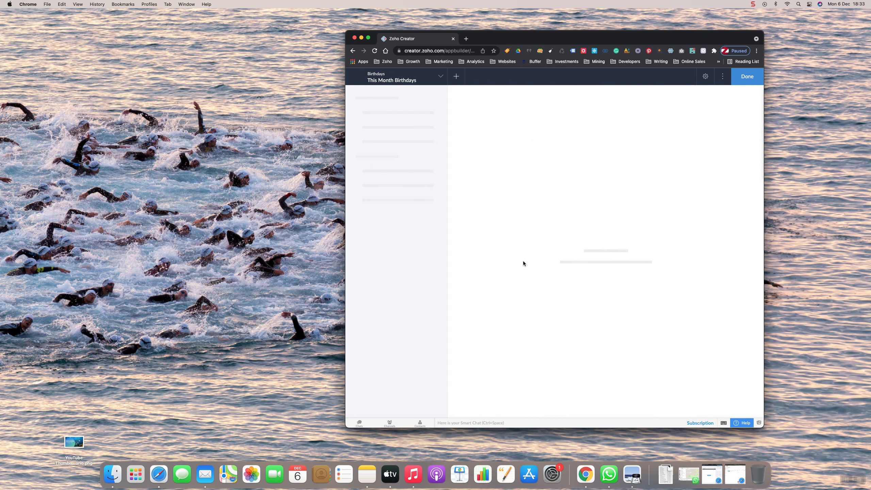
click(722, 84)
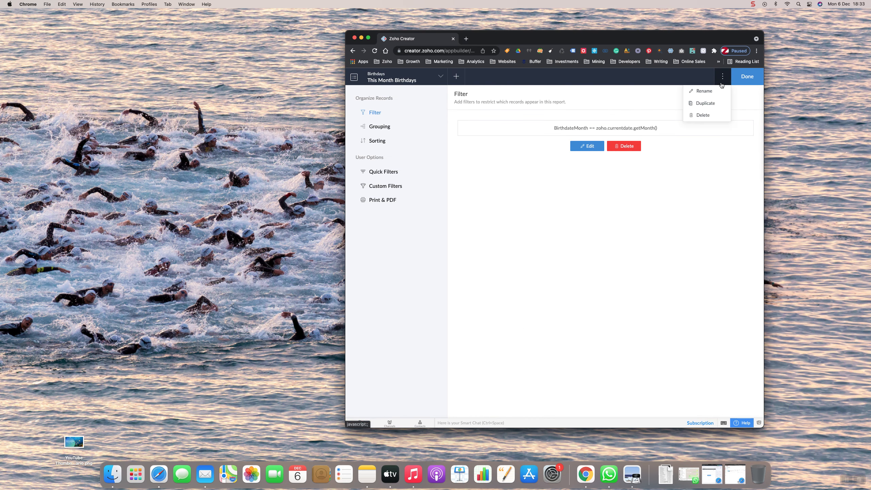
click(705, 105)
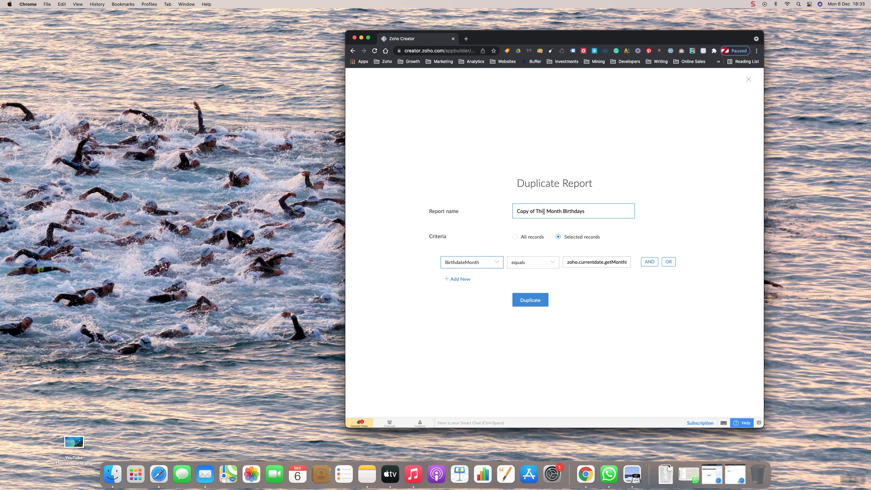
drag(546, 211, 514, 212)
text(Nex)
Step: Try to change the copy's BirthdateMonth criterion from getMonth() to addMonth(1), and create the duplicate report
triple_click(589, 262)
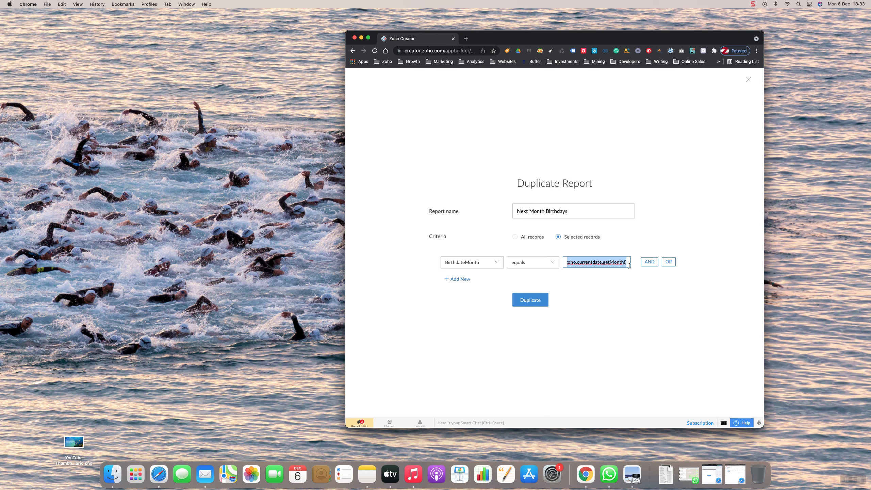
click(604, 262)
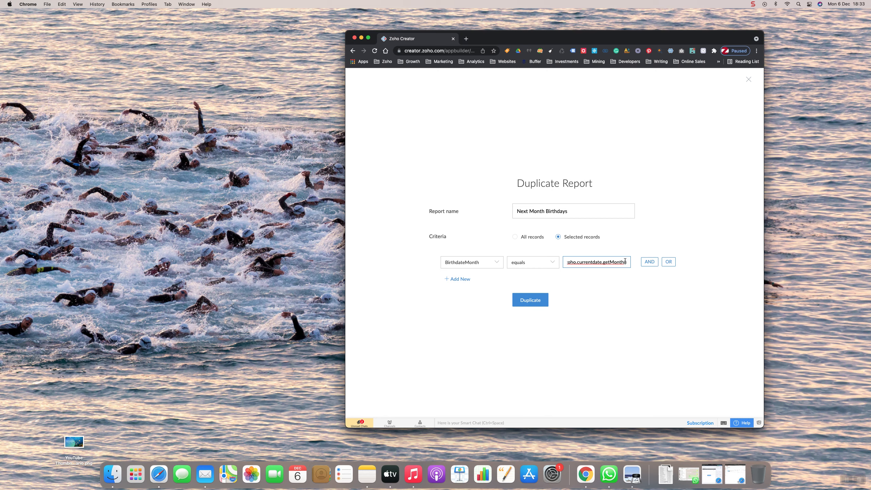
click(609, 262)
key(BackSpace)
key(BackSpace)
key(BackSpace)
text(add)
click(625, 262)
text(1)
click(530, 299)
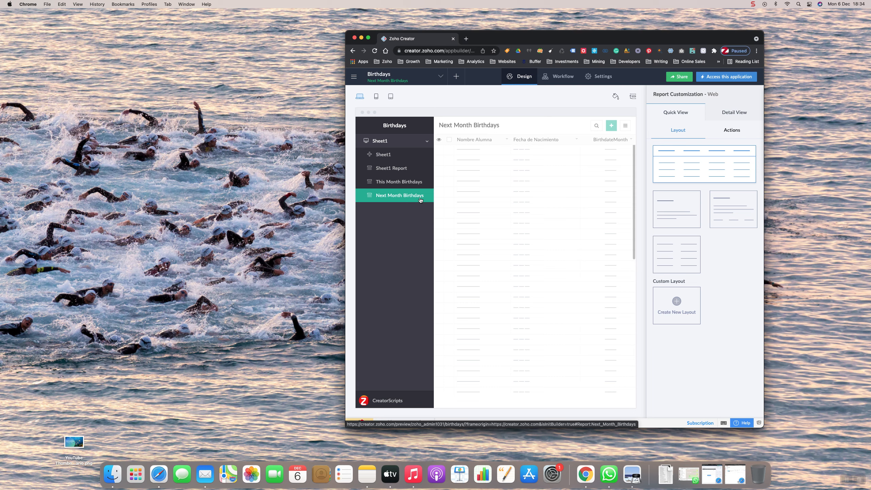
Step: Change the Next Month Birthdays filter value for BirthdateMonth to zoho.currentdate.addMonth(1) and try to save it
mouse_move(498, 208)
click(526, 263)
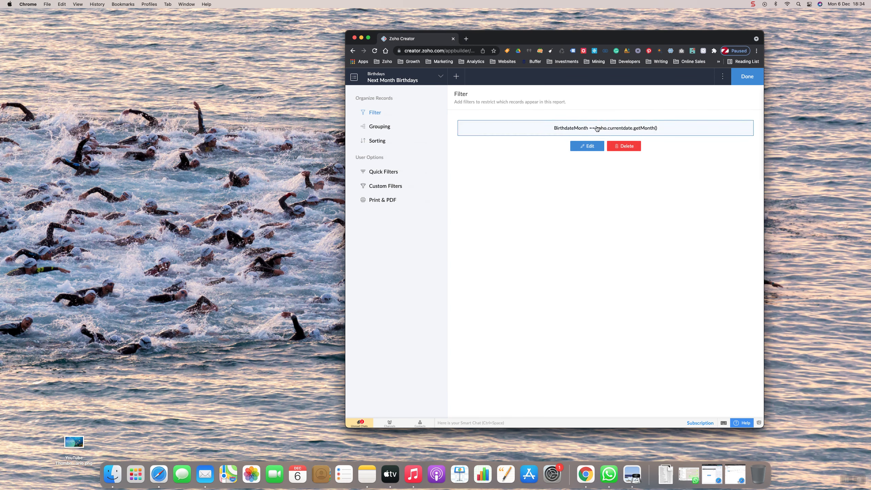
click(587, 146)
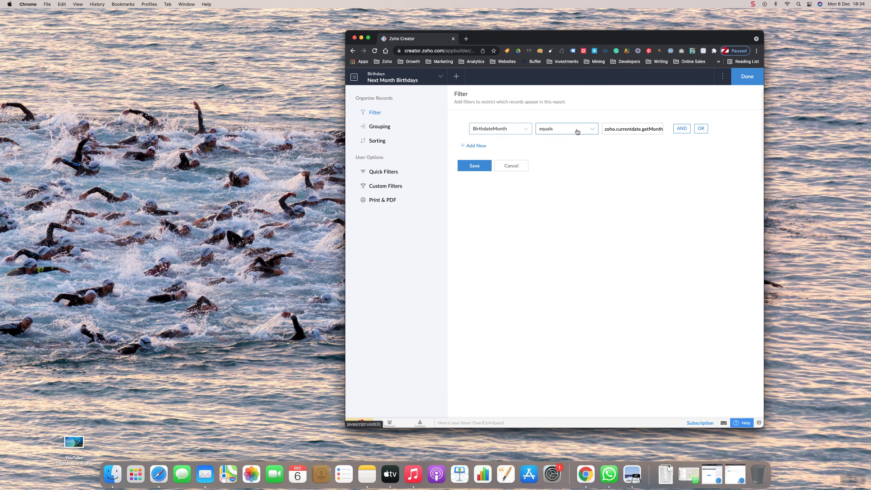
click(637, 129)
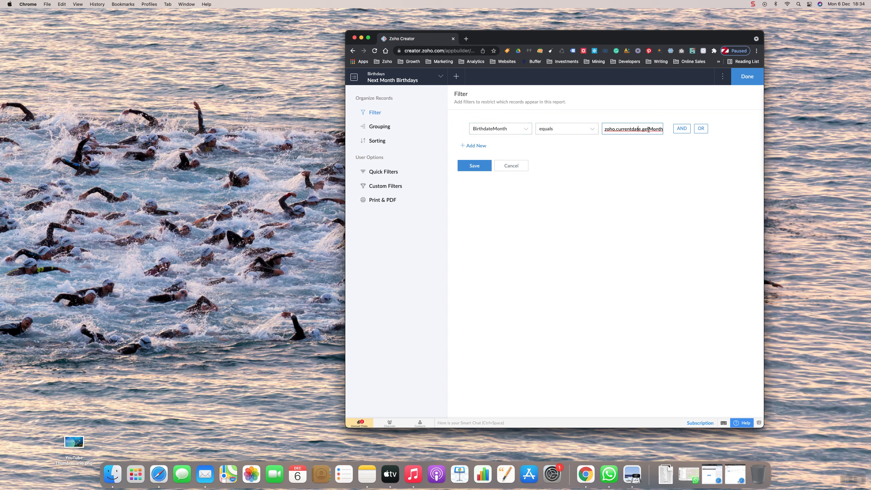
key(BackSpace)
key(BackSpace)
key(BackSpace)
text(add)
text(()
text(1)
click(486, 166)
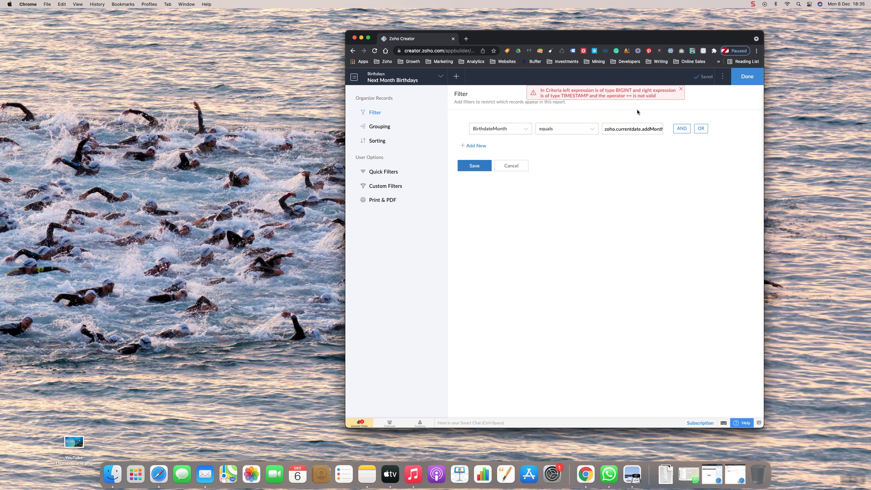
Step: Append .getMonth() to the BirthdateMonth value in the Next Month Birthdays filter and save the filter
click(653, 130)
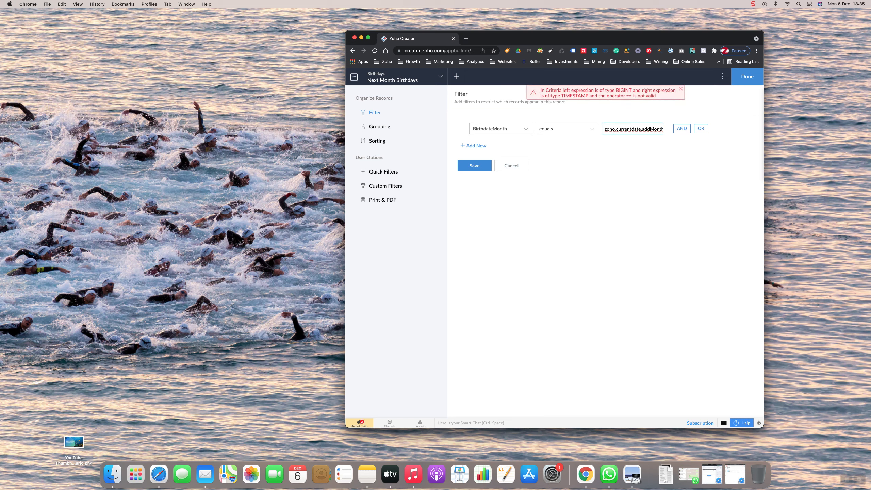
text(.getMonth())
click(474, 165)
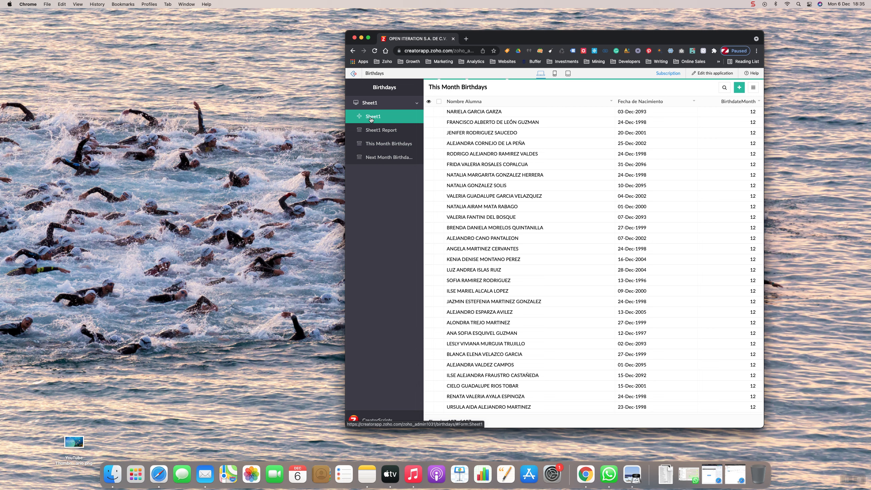
Step: Examine the live Sheet1 form, including its Fecha de Nacimiento date picker, alongside the This Month Birthdays report
click(370, 118)
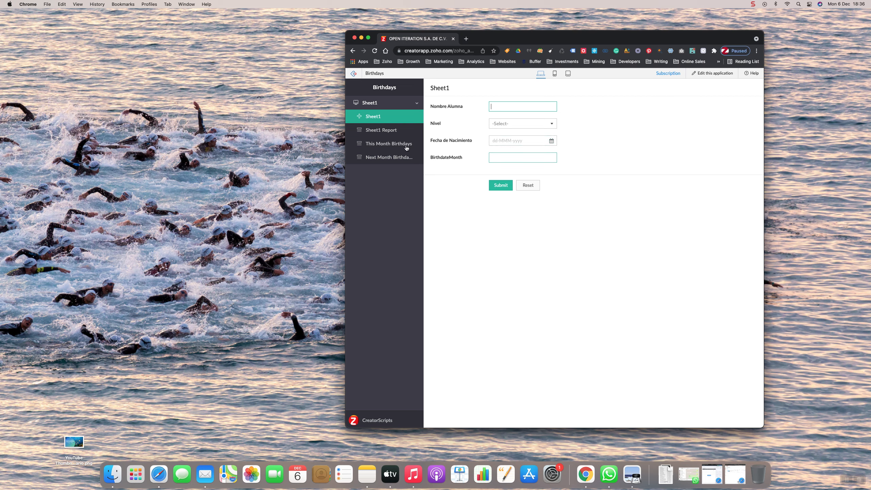
click(384, 147)
click(373, 116)
click(493, 140)
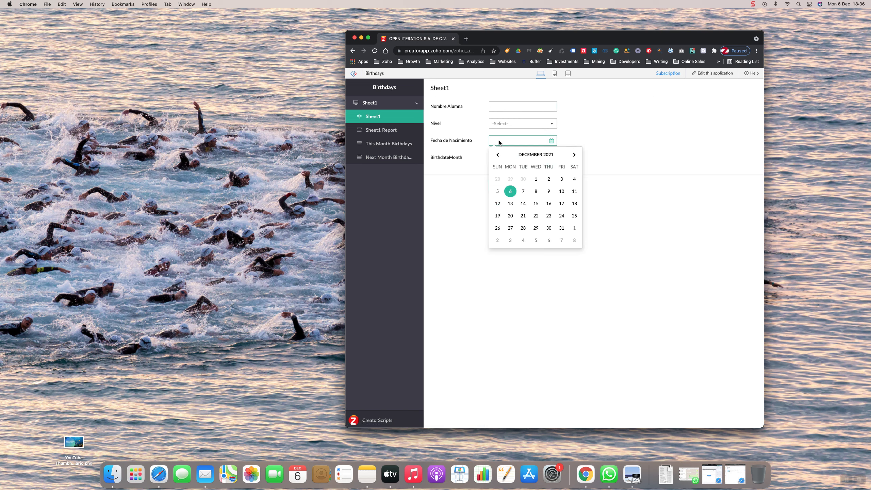
click(605, 144)
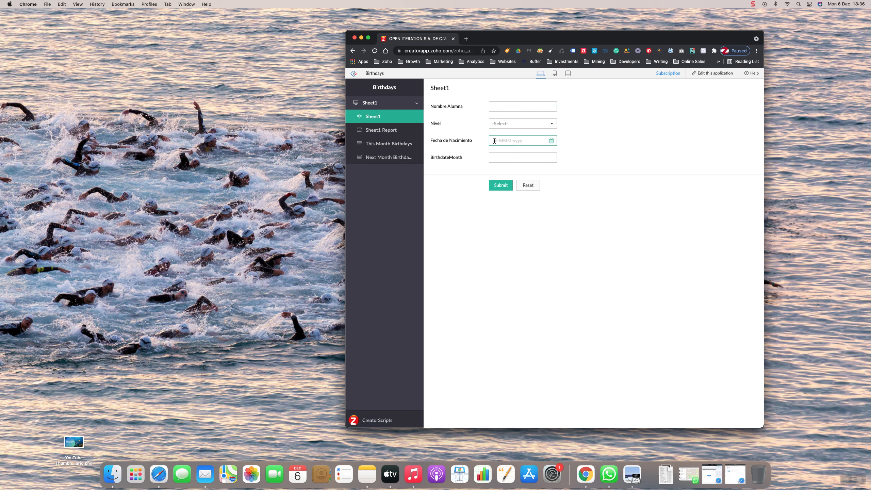
click(389, 144)
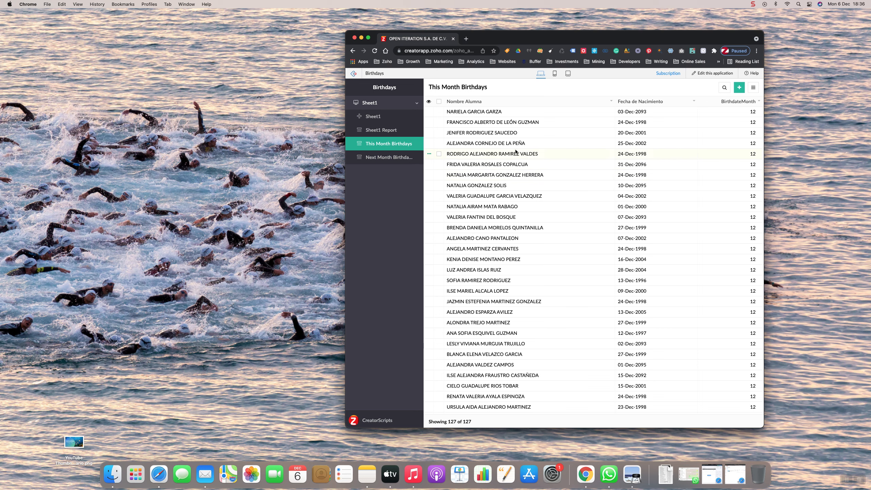
click(376, 120)
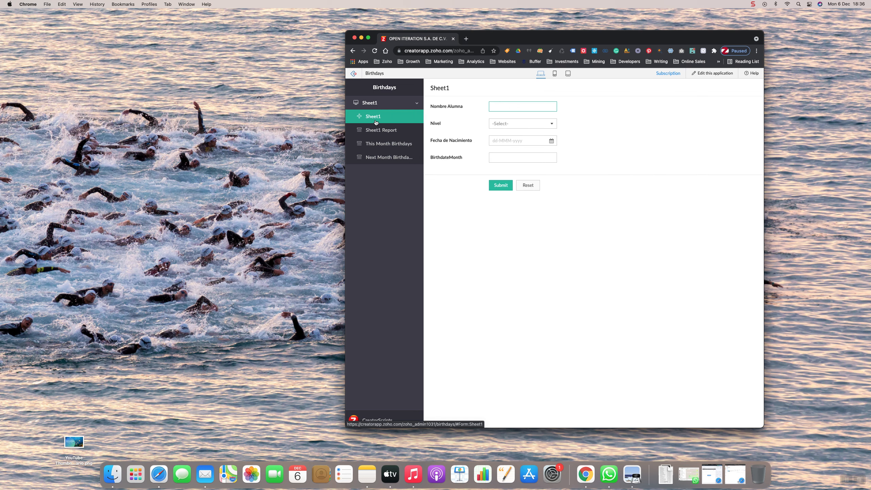